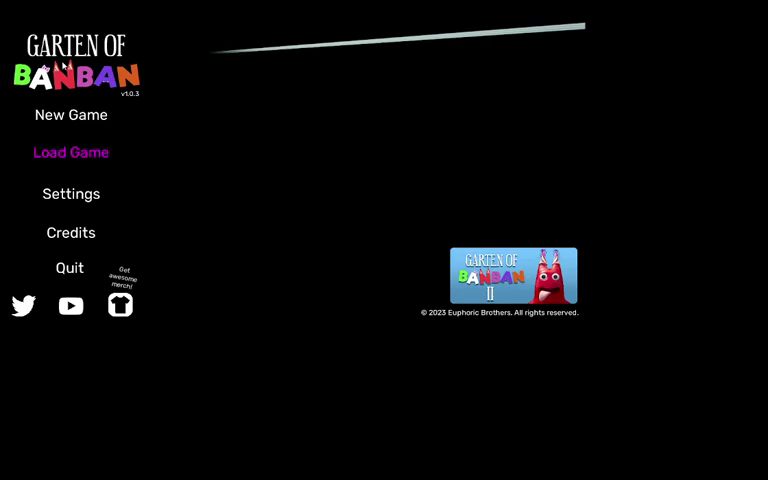
Step: Start a new game and advance the green clock twice through the office intro
left_click(99, 124)
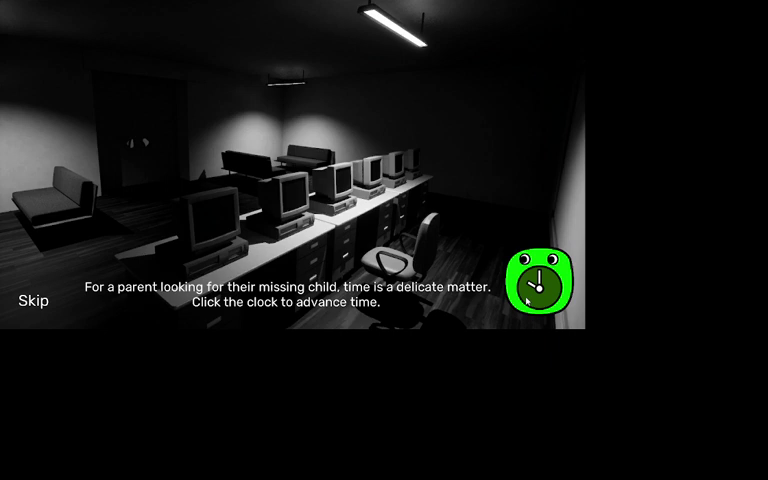
left_click(528, 300)
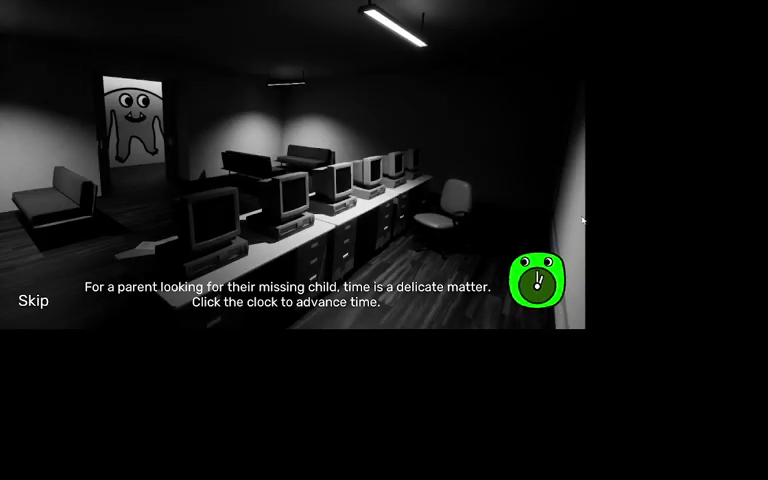
left_click(540, 280)
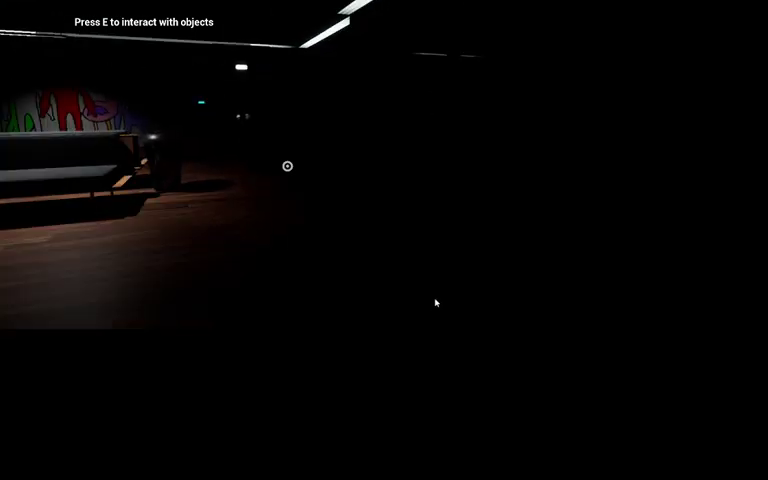
Step: Pause, choose Main Menu, then use the Windows key to relaunch the game
key("Escape")
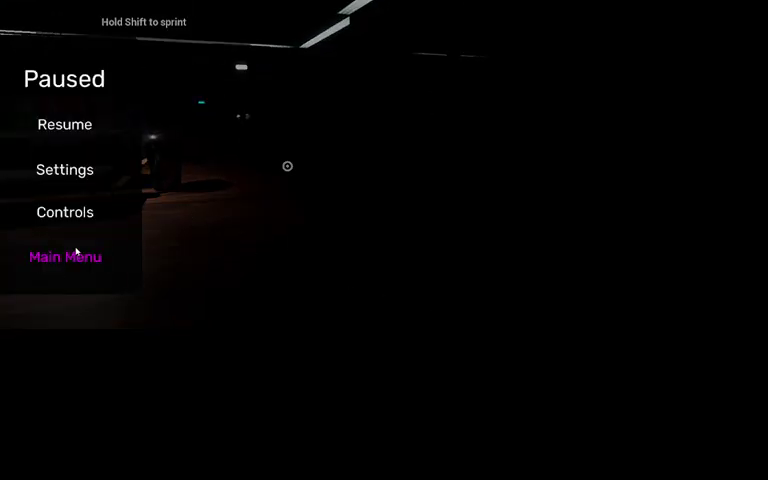
left_click(67, 258)
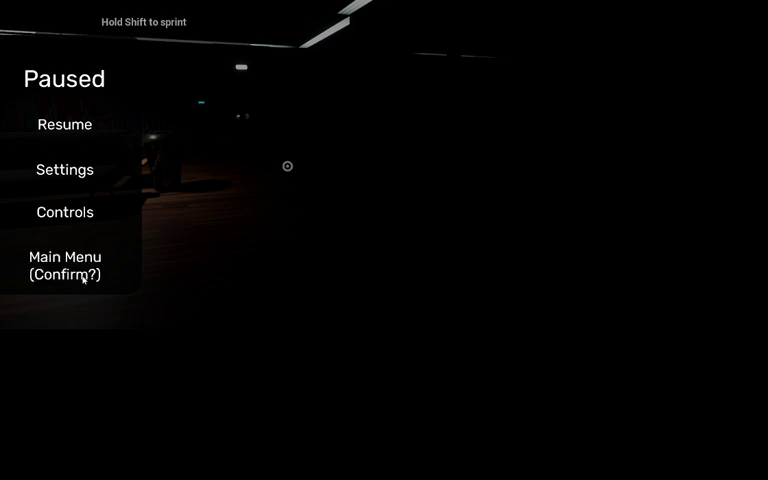
key("super")
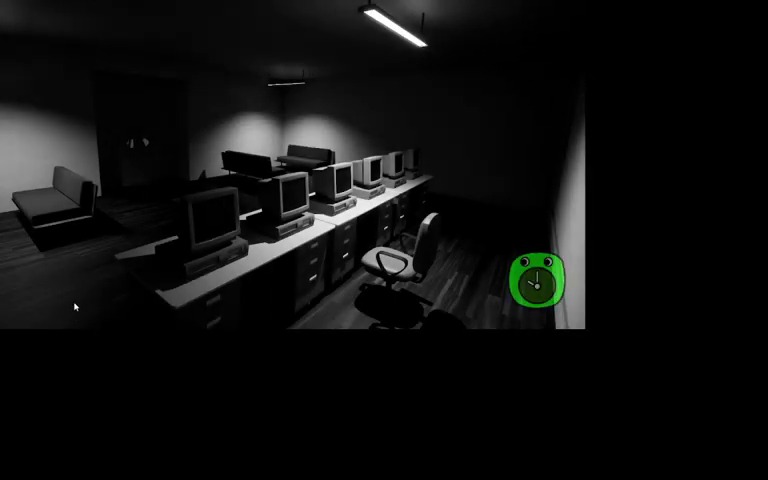
Step: Advance the green clock three times to finish the office intro
left_click(553, 287)
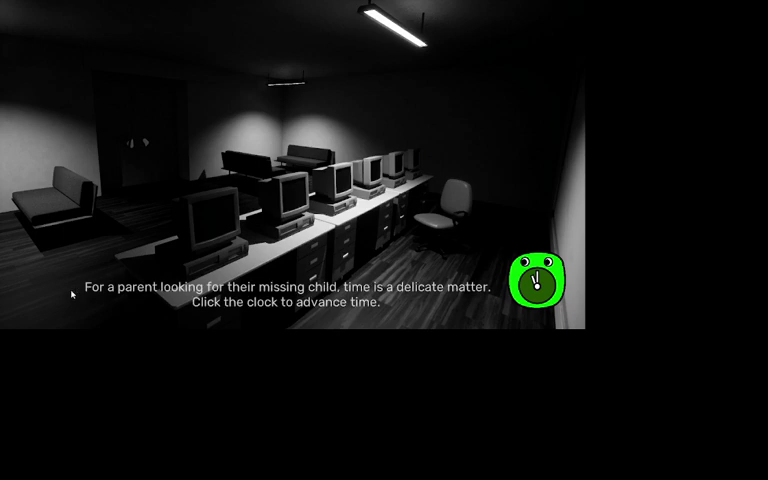
left_click(538, 278)
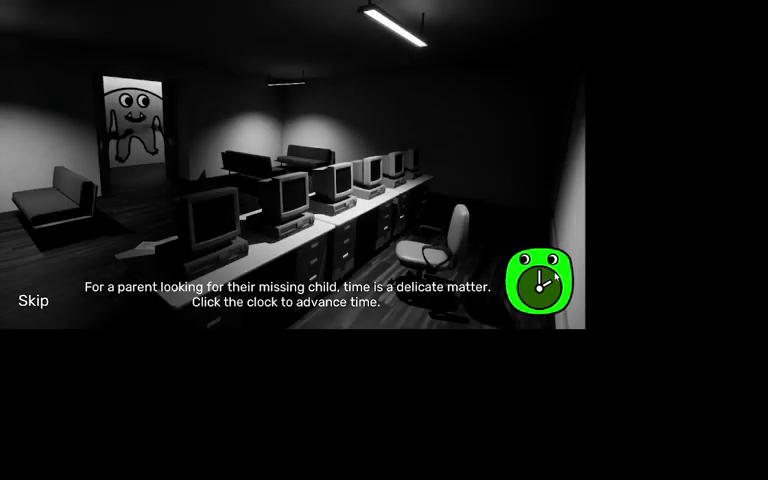
left_click(556, 277)
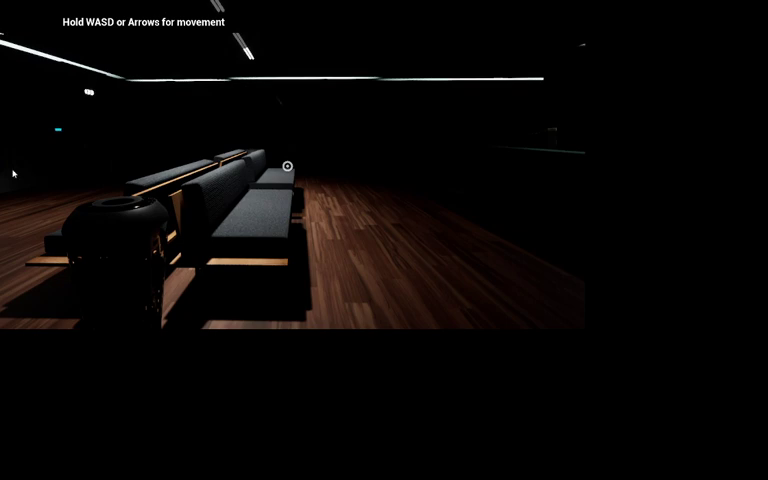
Step: Pause and set the display to 800 × 600 resolution with brightness at maximum
key("Escape")
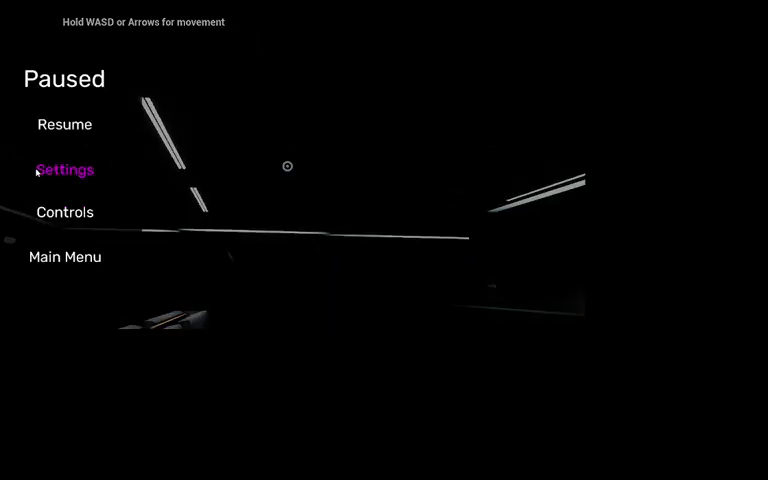
left_click(37, 172)
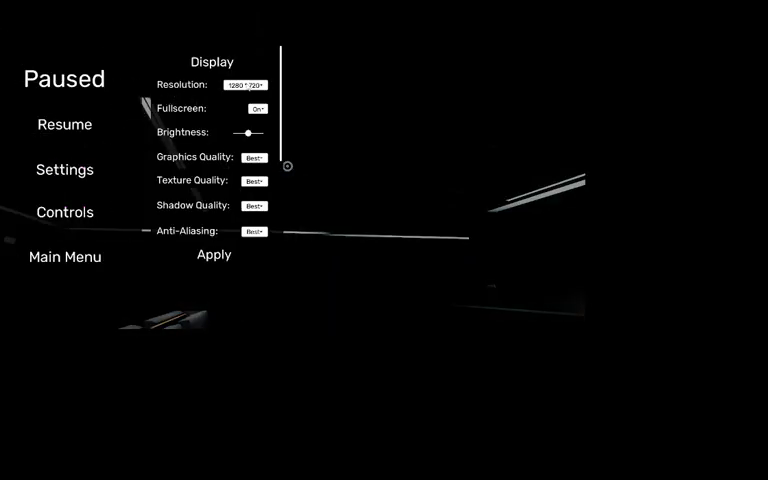
left_click(244, 85)
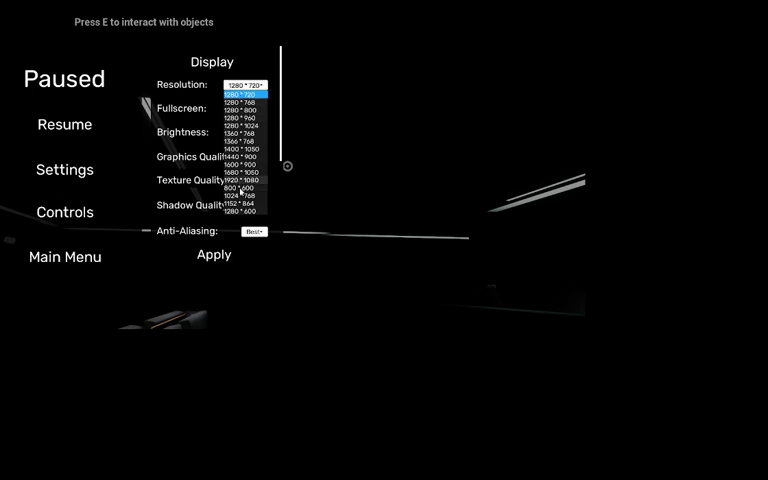
left_click(240, 188)
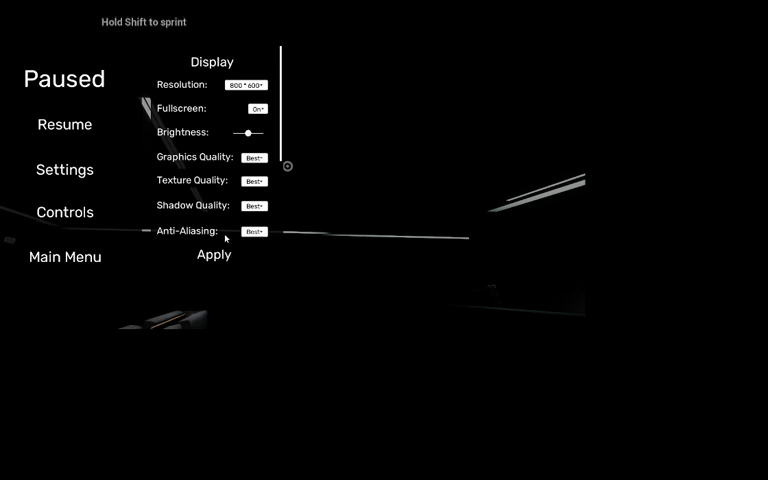
left_click_drag(248, 133, 268, 133)
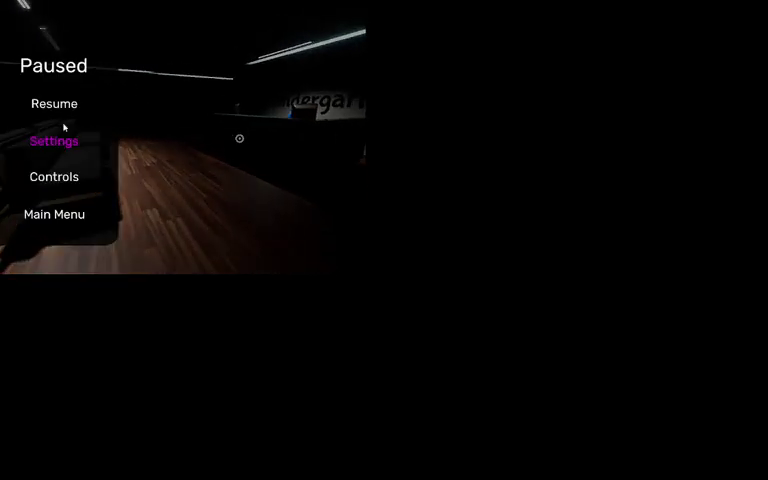
Step: Switch the display resolution back to 1280 × 720
left_click(66, 142)
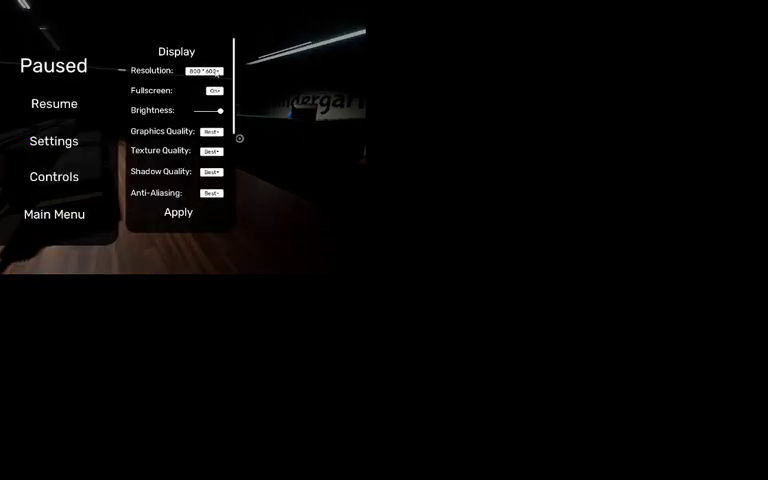
left_click(215, 71)
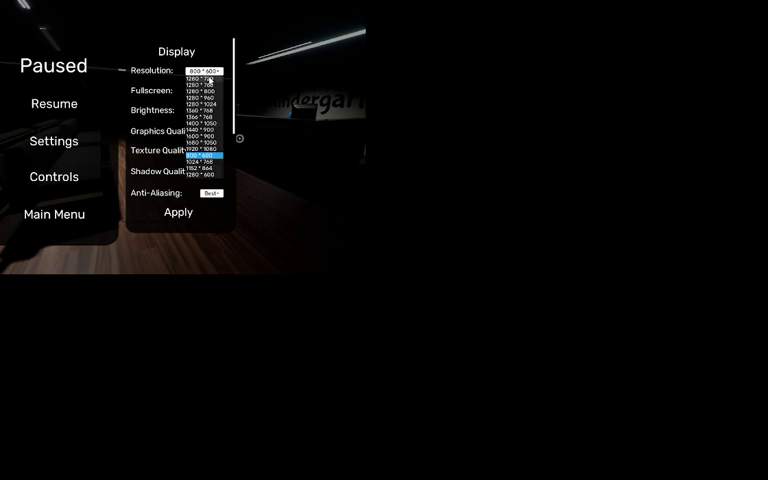
left_click(209, 80)
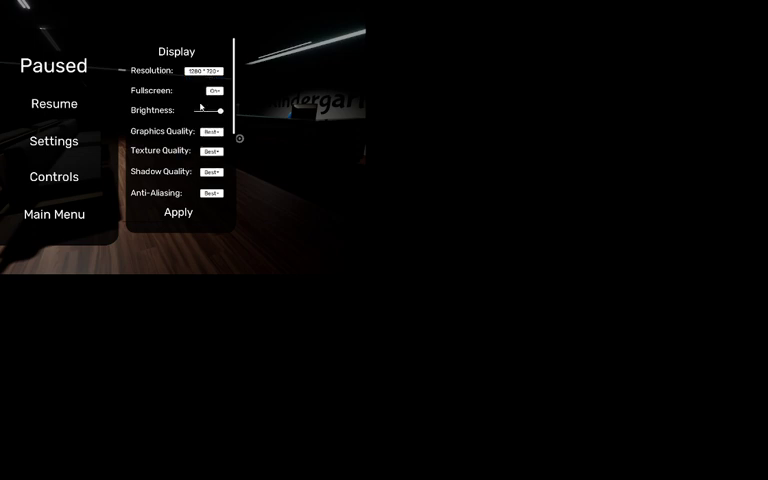
Step: Set shadow, texture, graphics and anti-aliasing quality to Medium
left_click(212, 172)
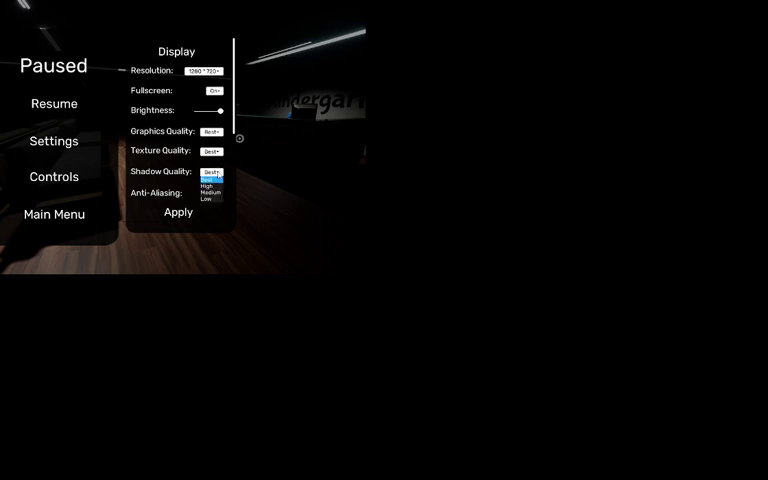
left_click(212, 192)
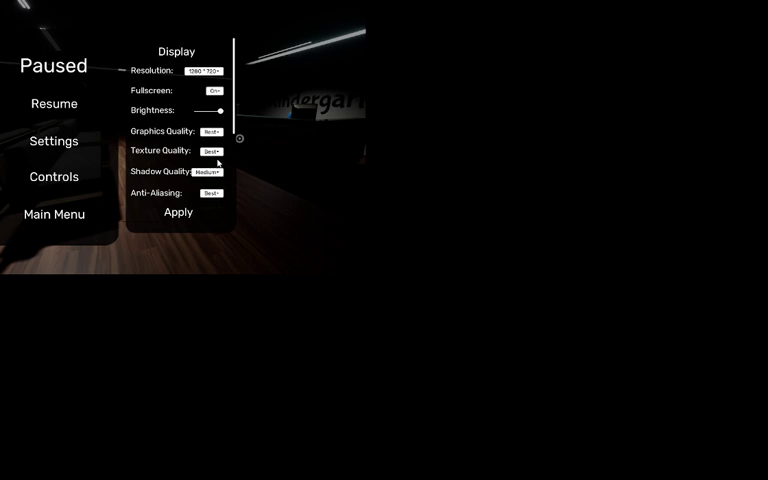
left_click(211, 151)
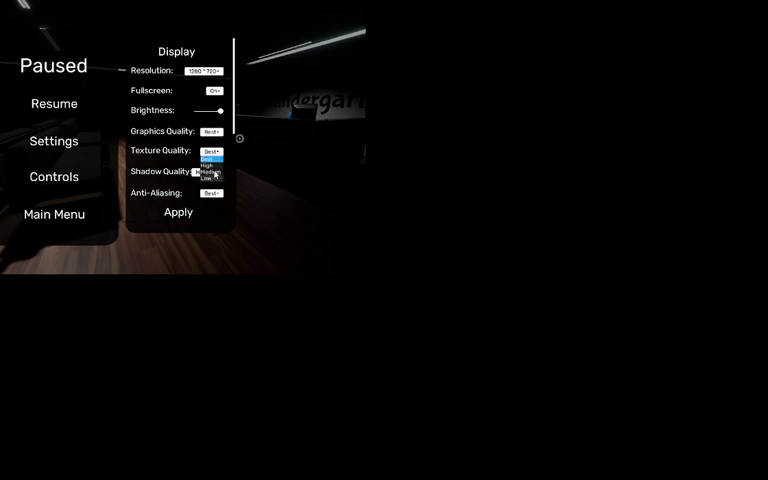
left_click(210, 170)
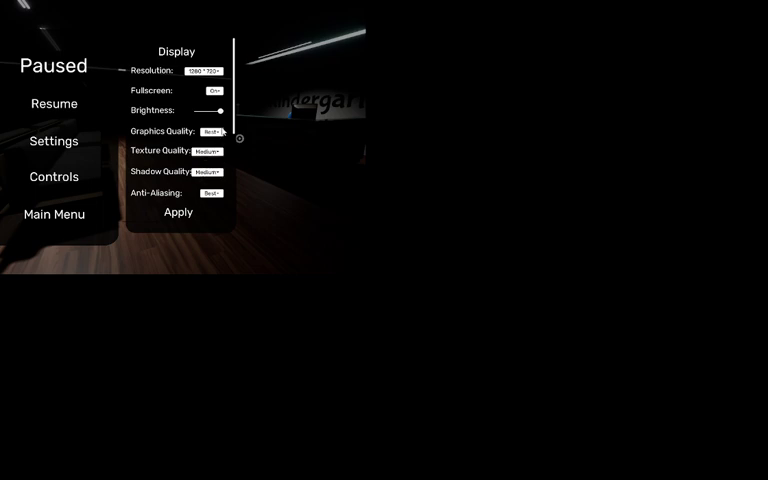
left_click(213, 131)
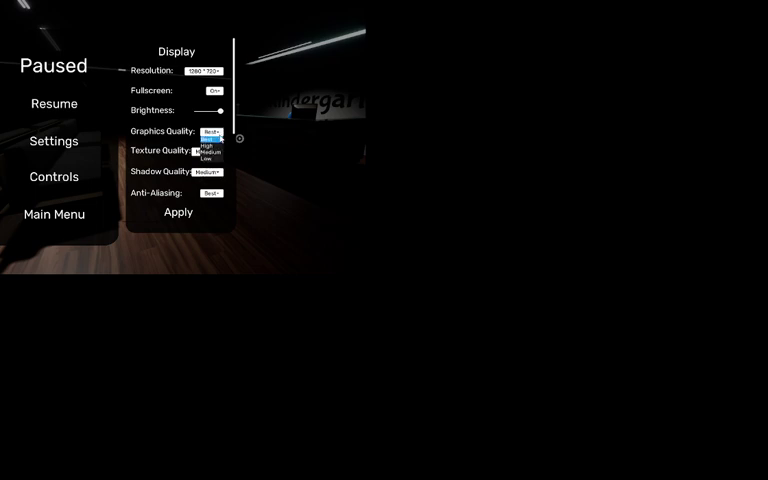
left_click(212, 151)
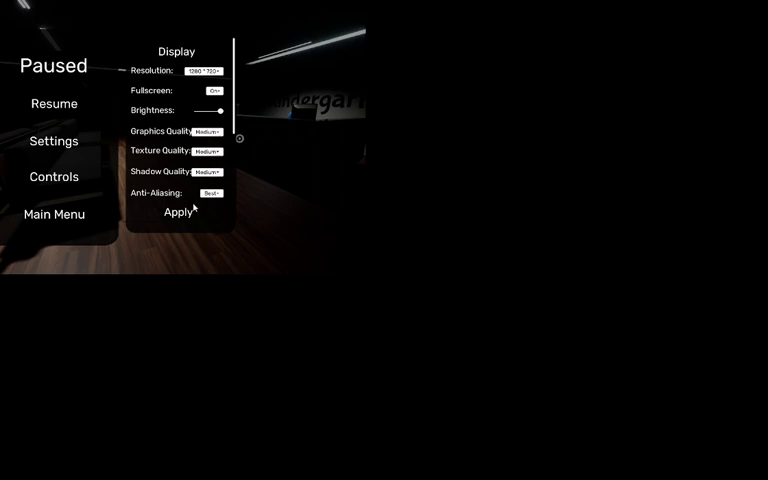
left_click(212, 193)
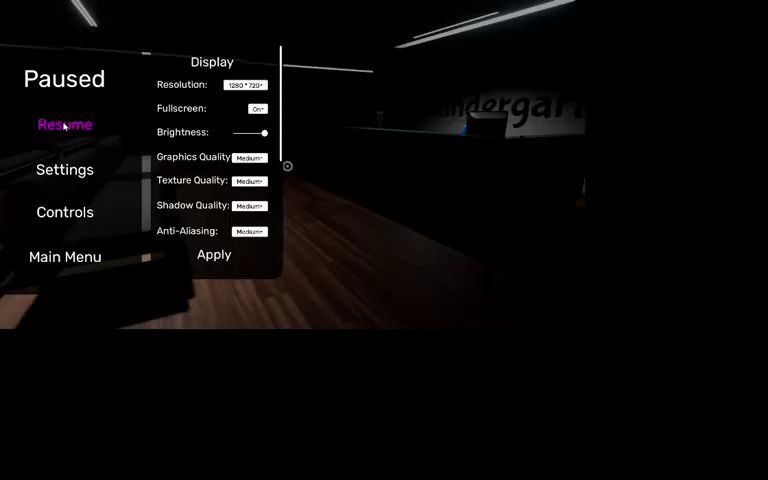
Step: Resume play and pick up the blue drone remote from the computer desk
key("Escape")
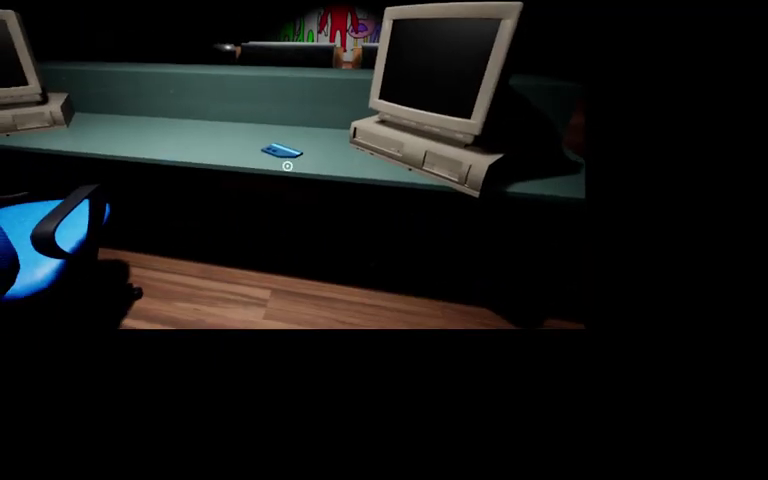
left_click(287, 165)
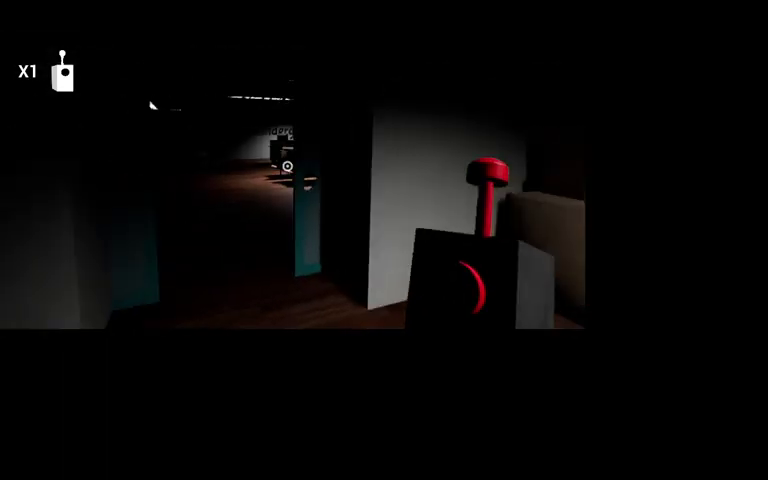
Step: Try the drone remote and learn it needs two batteries
left_click(287, 166)
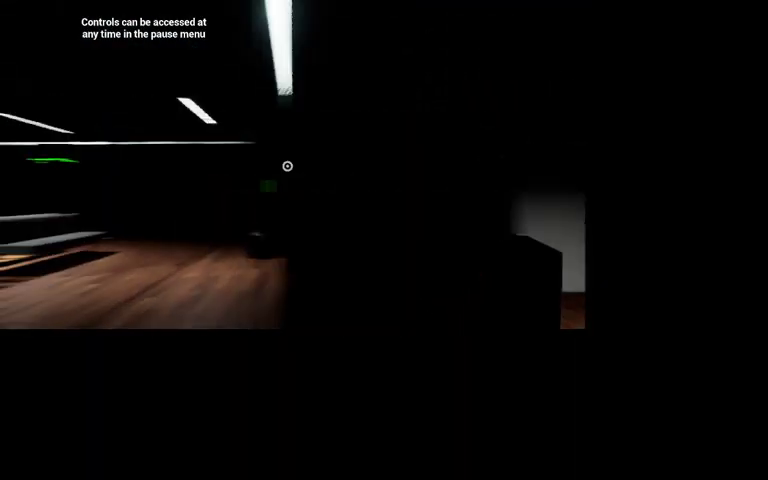
Step: Pause the game and nudge the Brightness slider, keeping it at maximum
key("Escape")
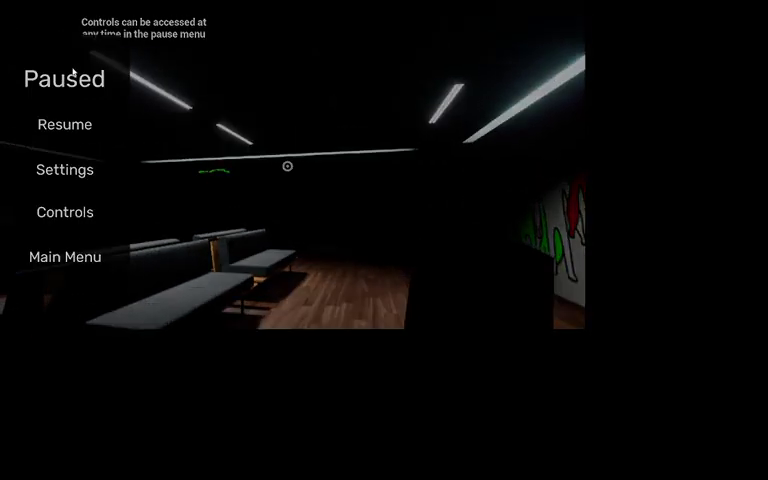
key("Escape")
key("Escape")
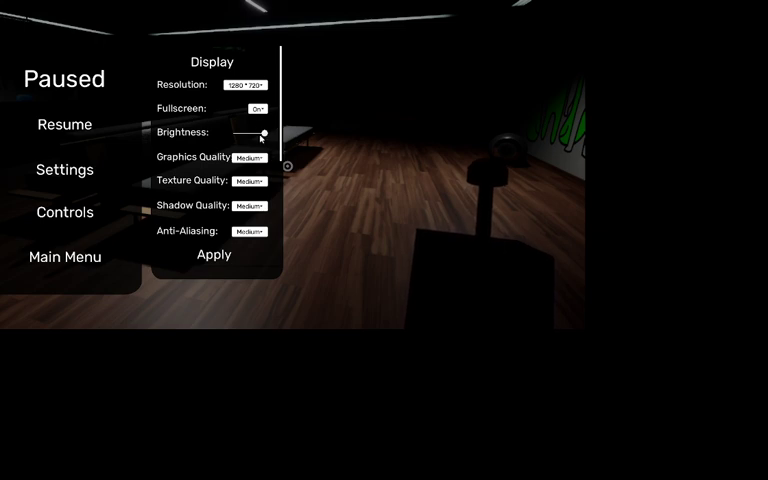
mouse_move(263, 133)
left_mouse_down()
mouse_move(231, 133)
mouse_move(264, 133)
left_mouse_up()
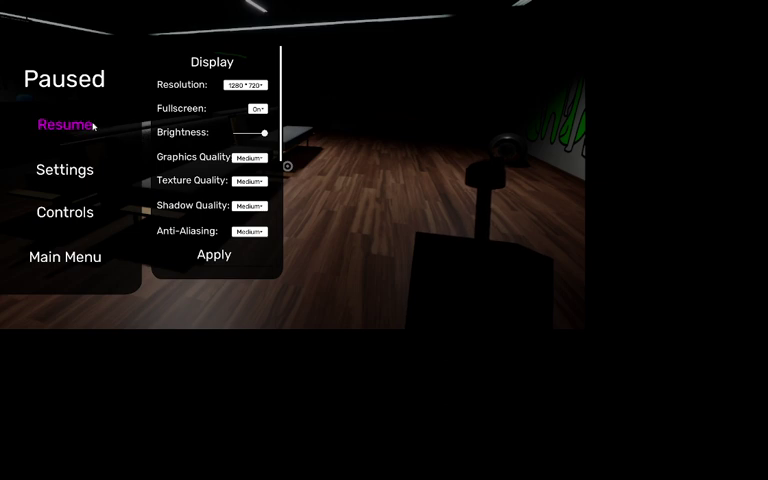
Step: Resume exploring, then close the game's browser window to reveal the Steam page
key("Escape")
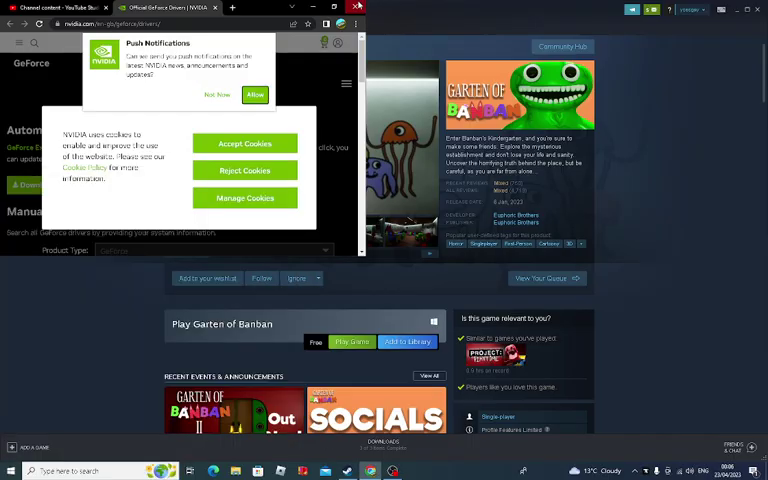
left_click(357, 7)
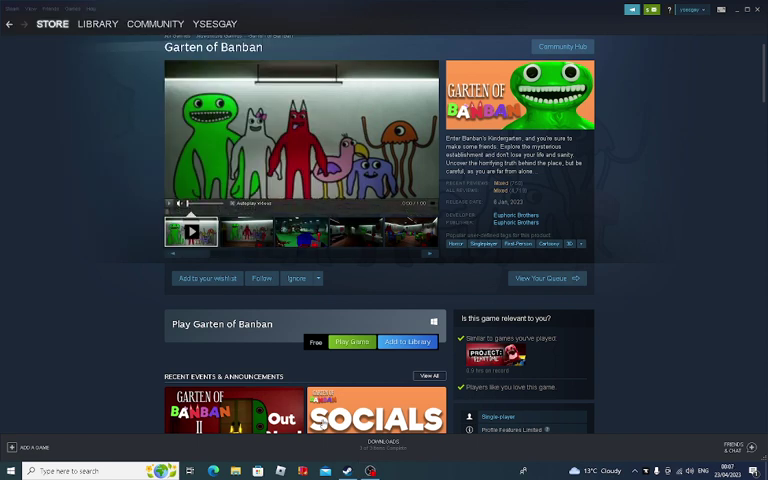
Step: Bring OBS Studio to the front from its taskbar icon
left_click(371, 471)
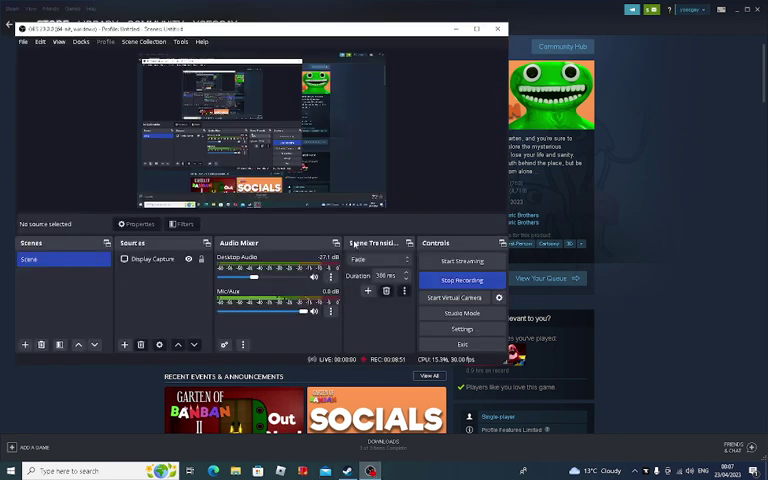